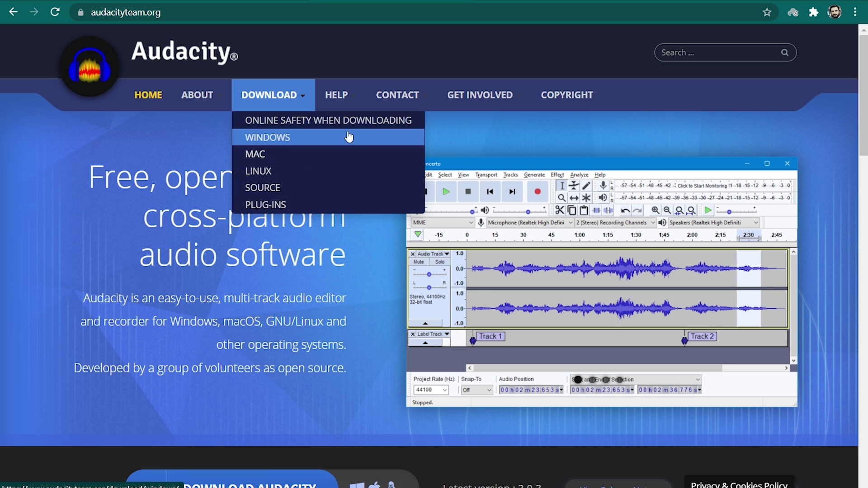
Scroll the Audacity website down to the Download Audacity section showing version 3.0.3.
scroll(482, 141, "down", 3)
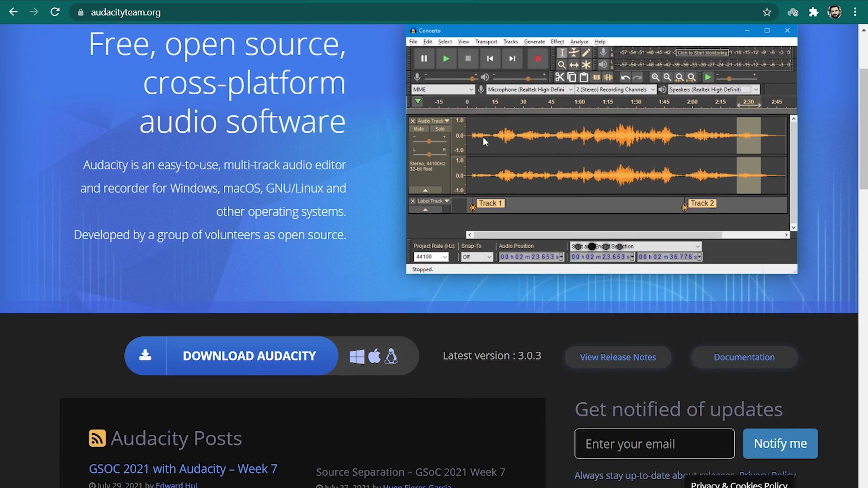
scroll(482, 137, "down", 4)
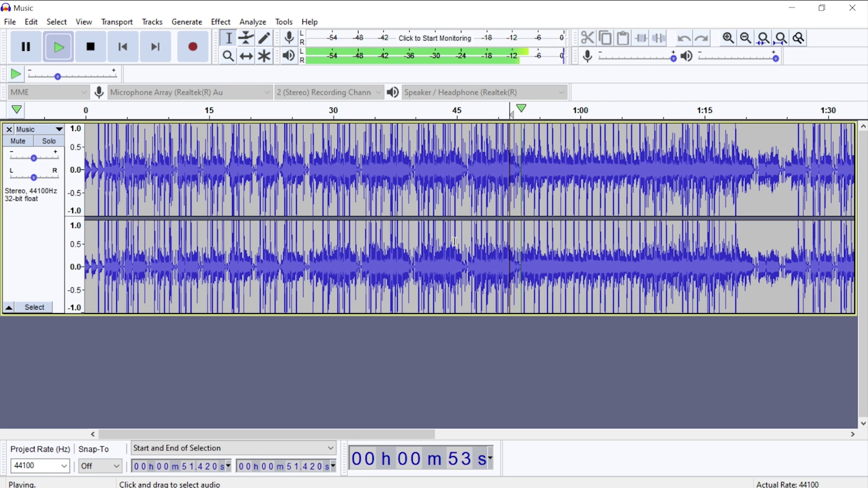
Stop playback, fit the Music track to the window, and select roughly 0:53 to 1:16.
key("space")
scroll(552, 232, "up", 4, "ctrl")
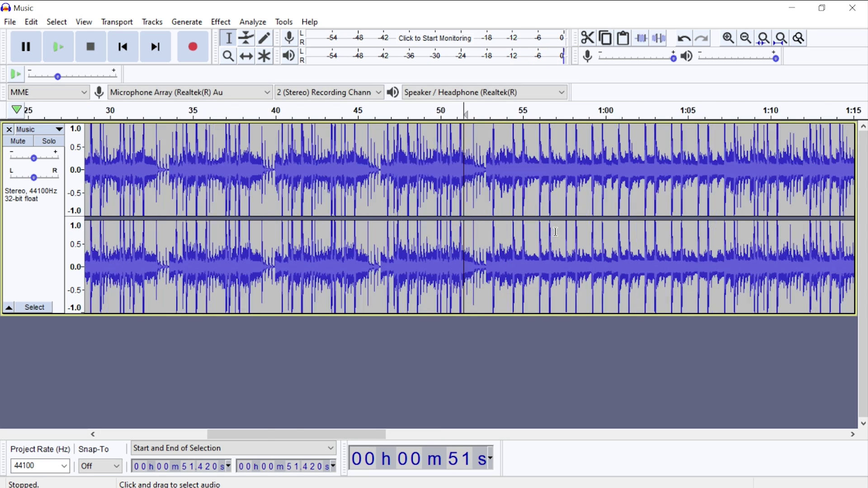
key("ctrl+f")
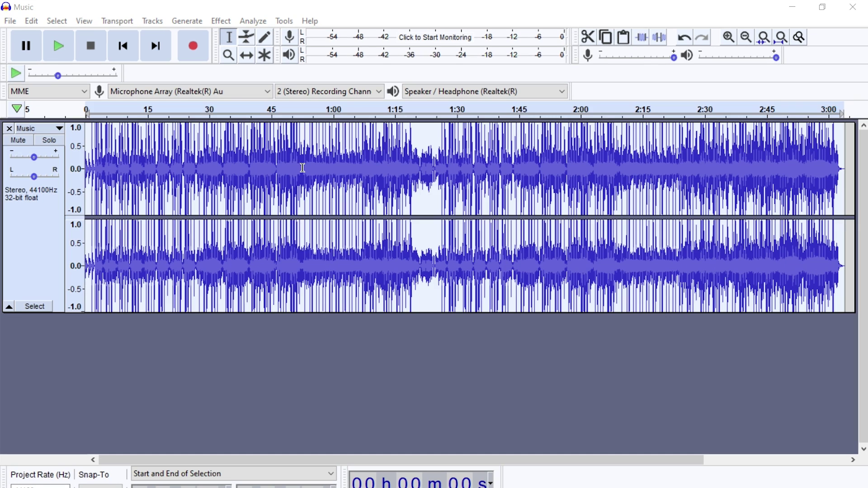
left_click_drag(302, 169, 393, 176)
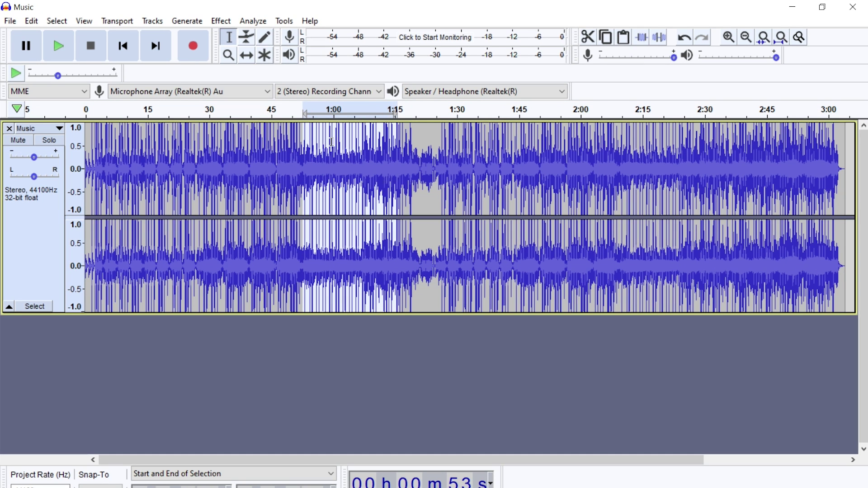
Set Vocal Reduction and Isolation to Remove Vocals: to mono with a 1105 Hz low cut.
left_click(221, 21)
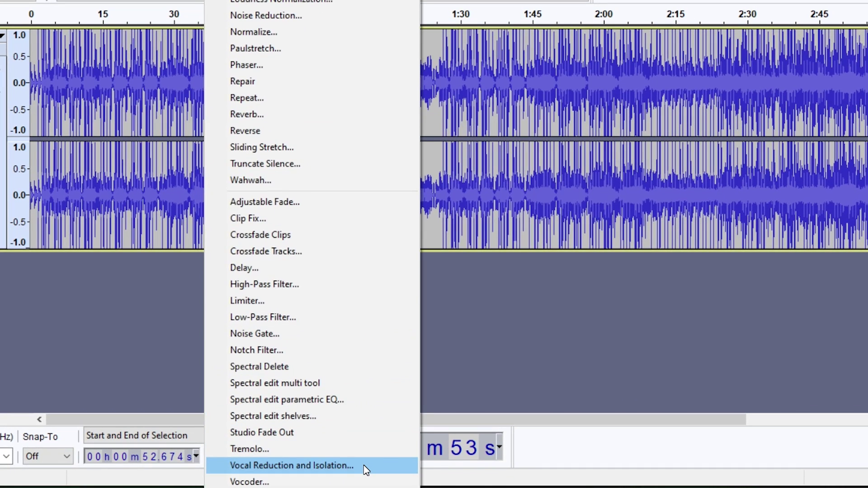
left_click(364, 465)
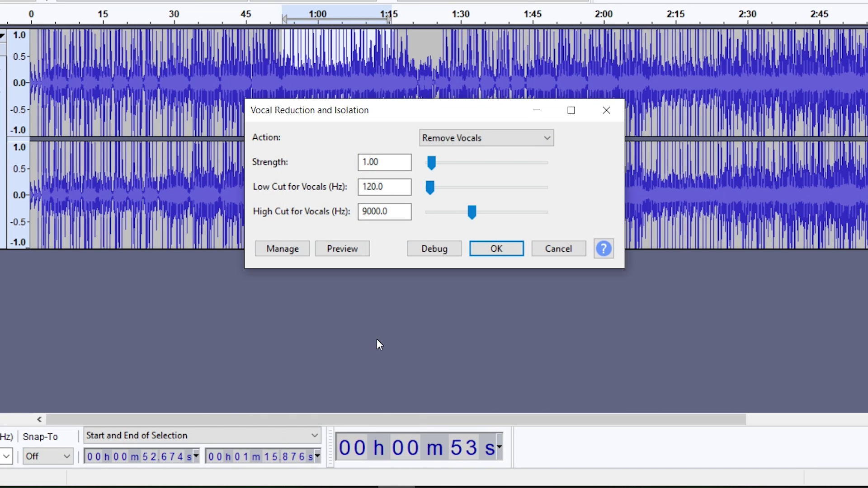
left_click(500, 138)
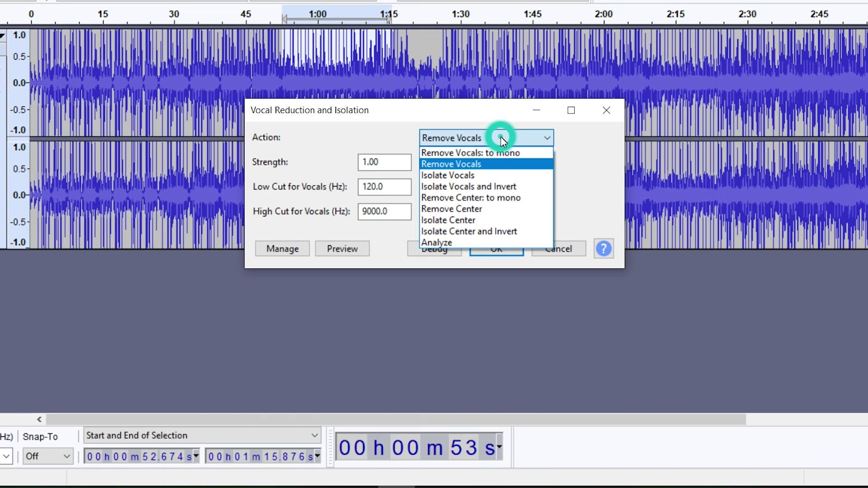
left_click(520, 154)
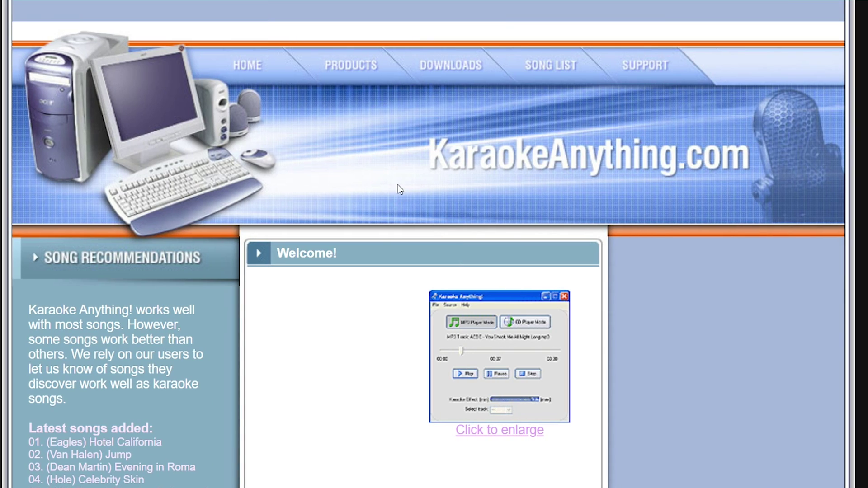
Go to the KaraokeAnything.com DOWNLOADS page and scroll down through it.
left_click(438, 64)
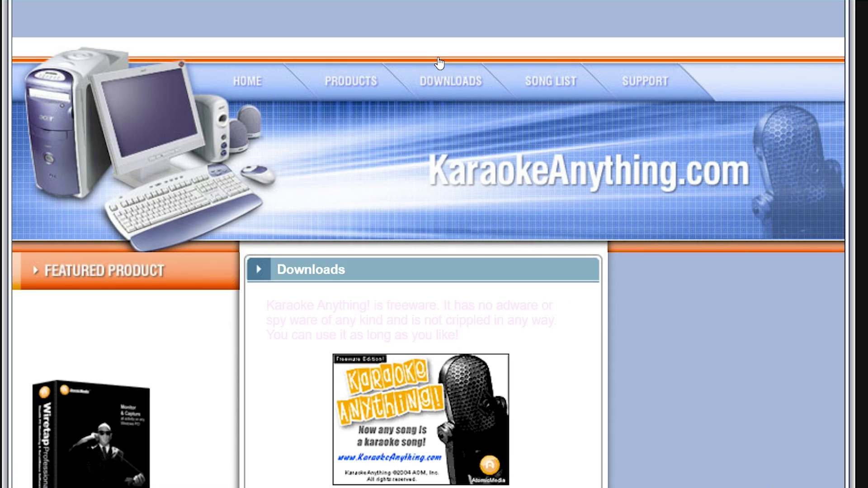
scroll(378, 131, "down", 5)
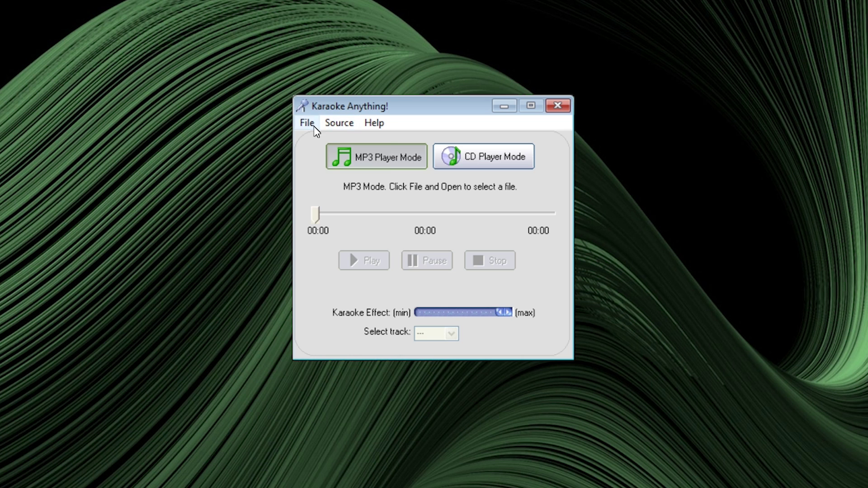
Load Music.mp3 into the Karaoke Anything player through File > Open.
left_click(339, 122)
mouse_move(297, 124)
left_click(310, 137)
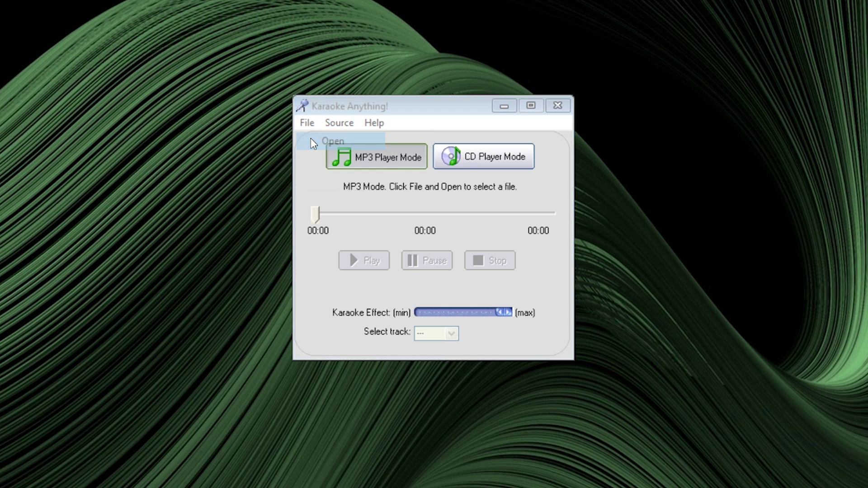
left_click(465, 306)
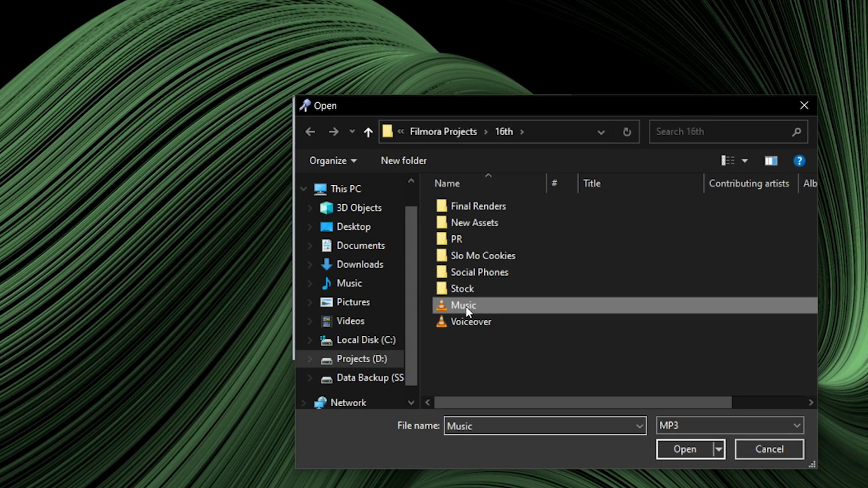
left_click(678, 450)
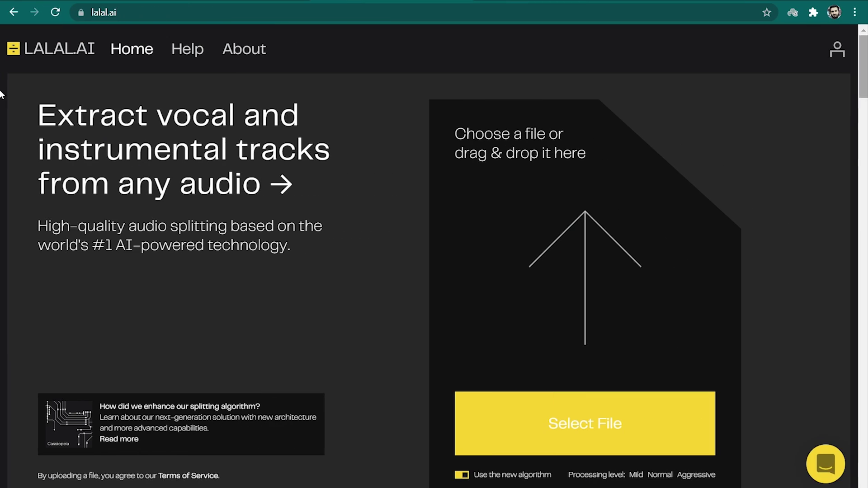
Upload the music file from the Music folder to LALAL.AI and play the separated Vocal preview.
scroll(1, 95, "down", 13)
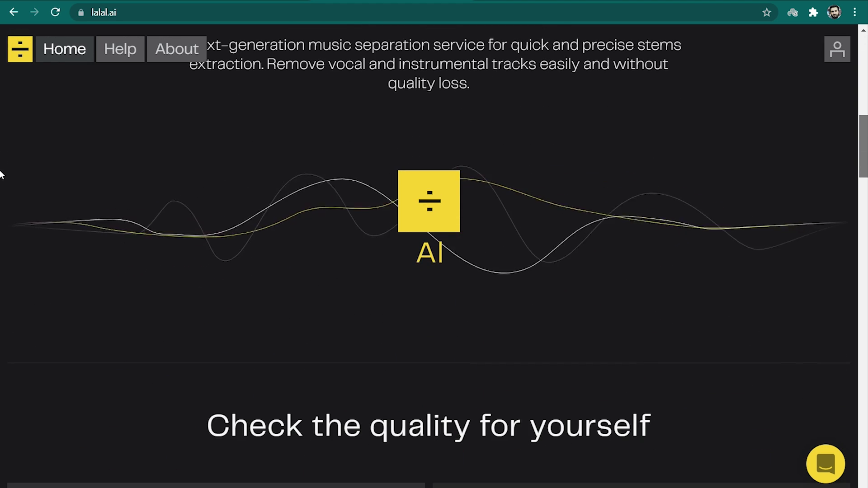
scroll(1, 175, "down", 7)
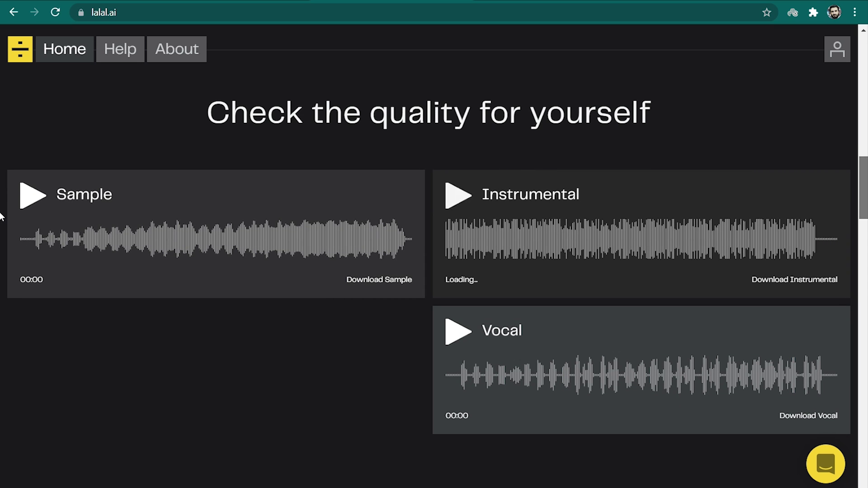
scroll(1, 217, "down", 14)
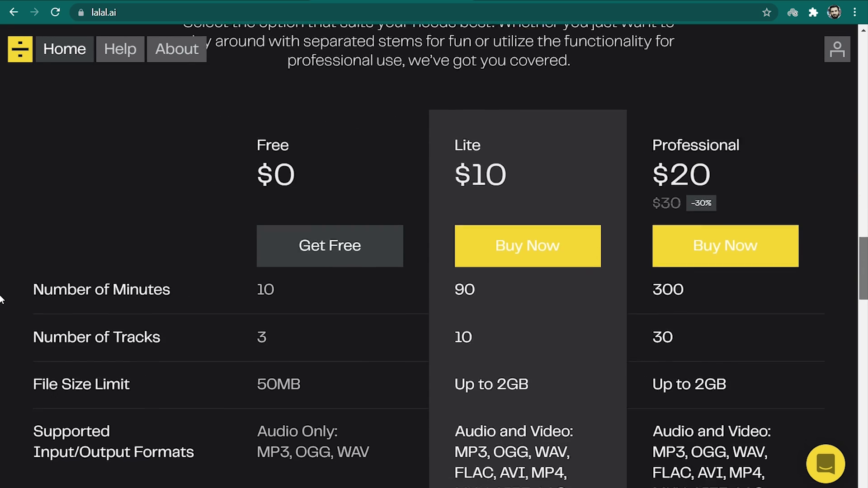
scroll(1, 298, "down", 1)
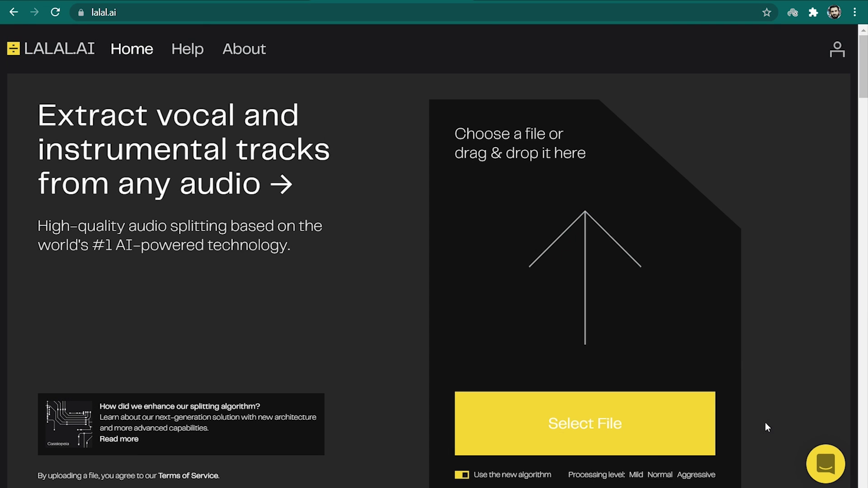
left_click(671, 436)
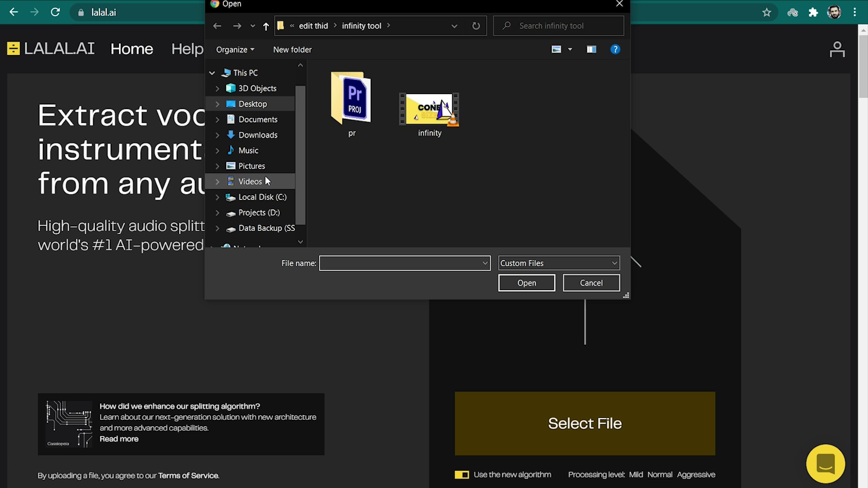
left_click(251, 150)
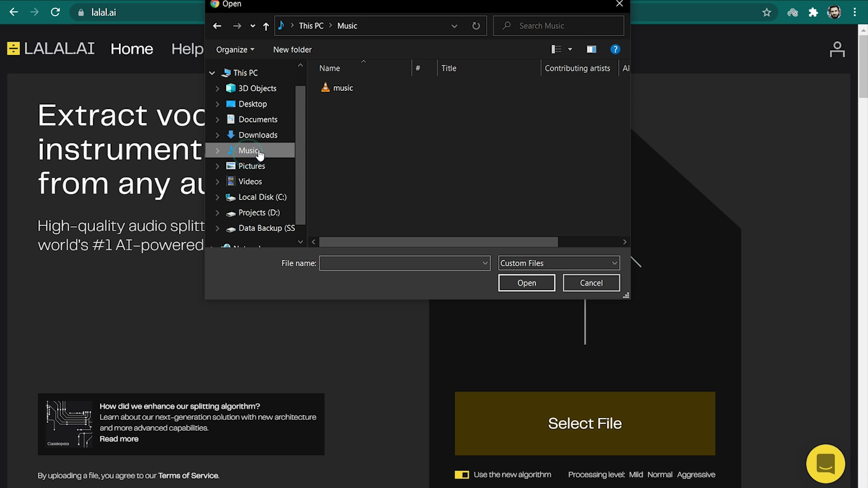
double_click(355, 88)
scroll(354, 131, "down", 1)
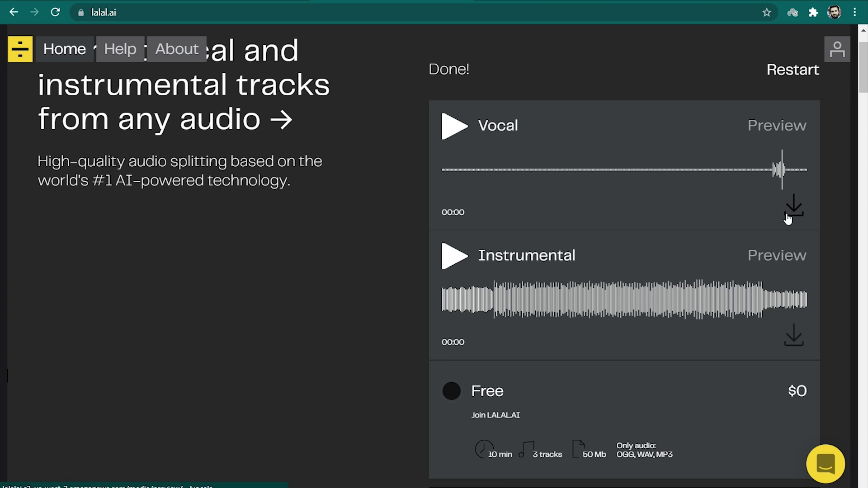
left_click(460, 134)
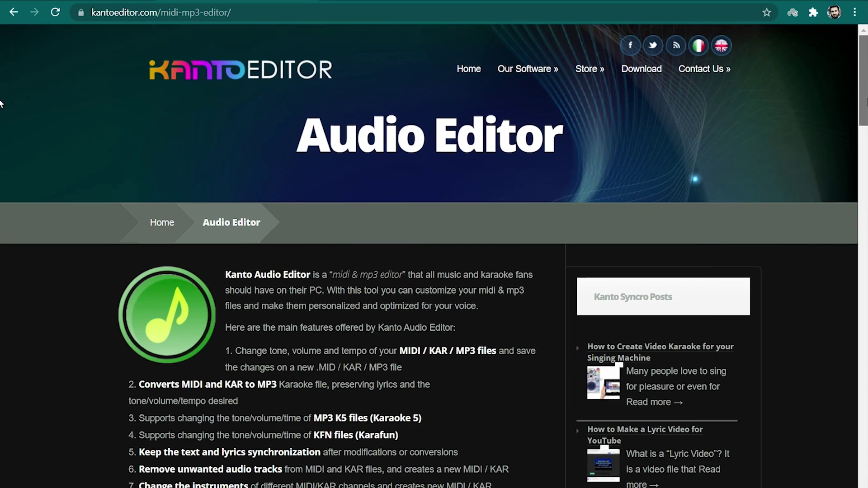
Scroll kantoeditor.com down to the editor screenshot and 'How to use Kanto Audio Editor' steps.
scroll(1, 103, "down", 14)
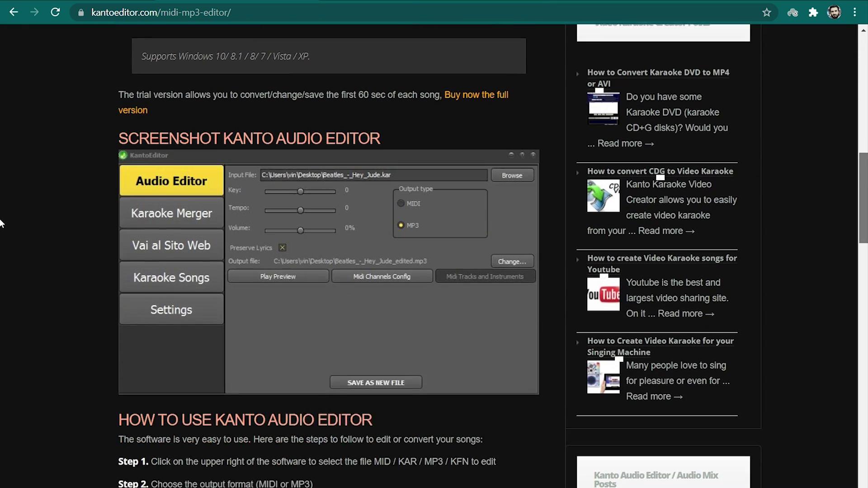
scroll(1, 222, "down", 1)
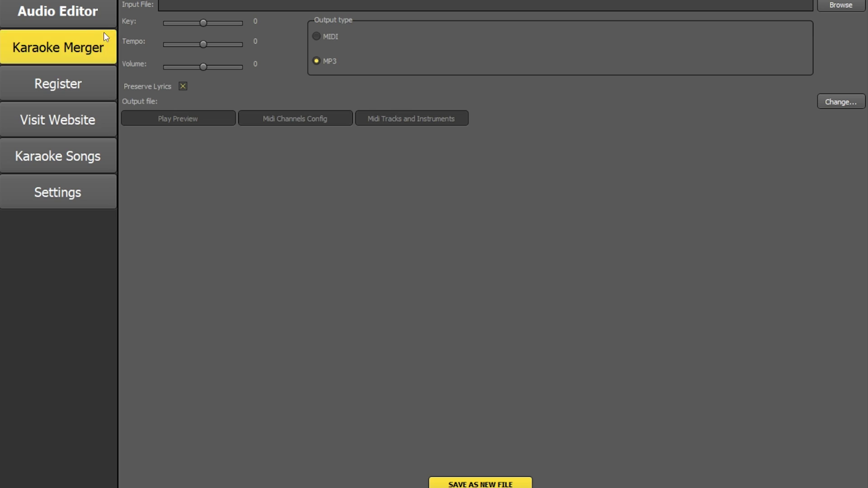
In the Audio Editor, keep MP3 as output type and load music.mp3 from the Music folder.
left_click(89, 18)
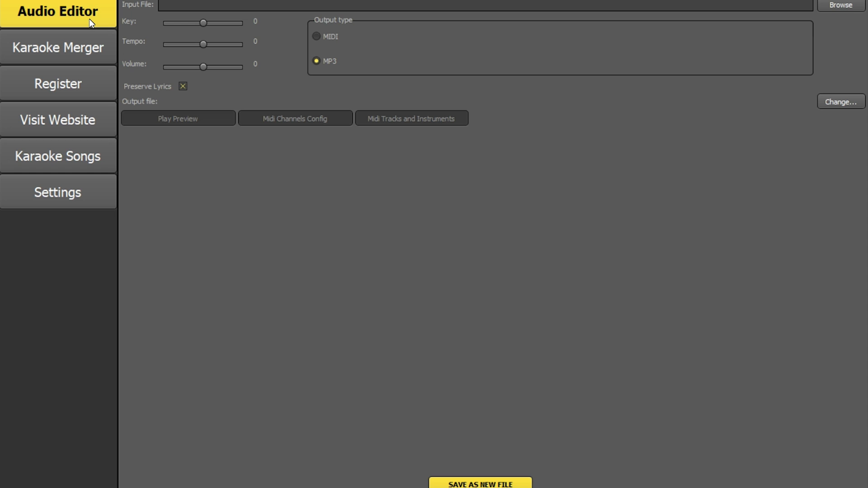
left_click(315, 38)
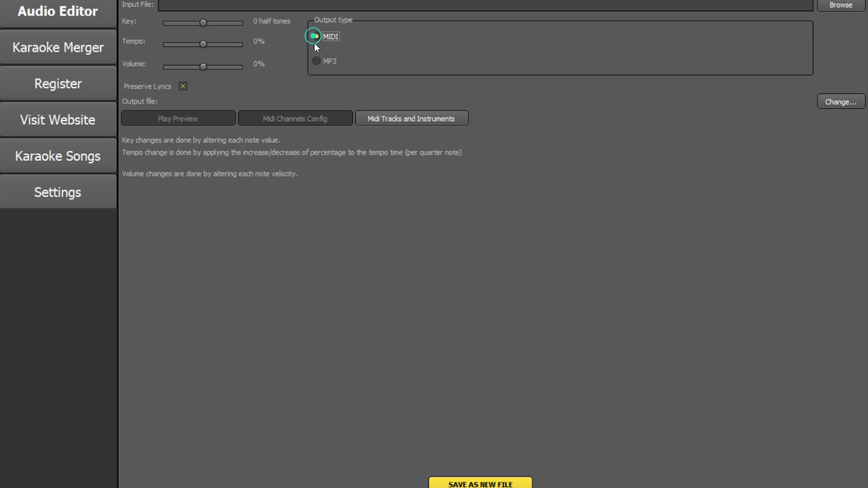
left_click(317, 61)
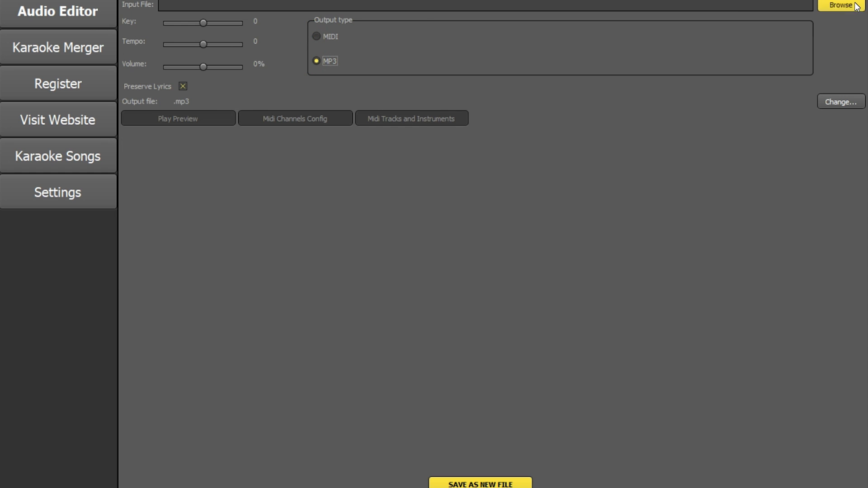
left_click(840, 5)
left_click(46, 148)
double_click(136, 88)
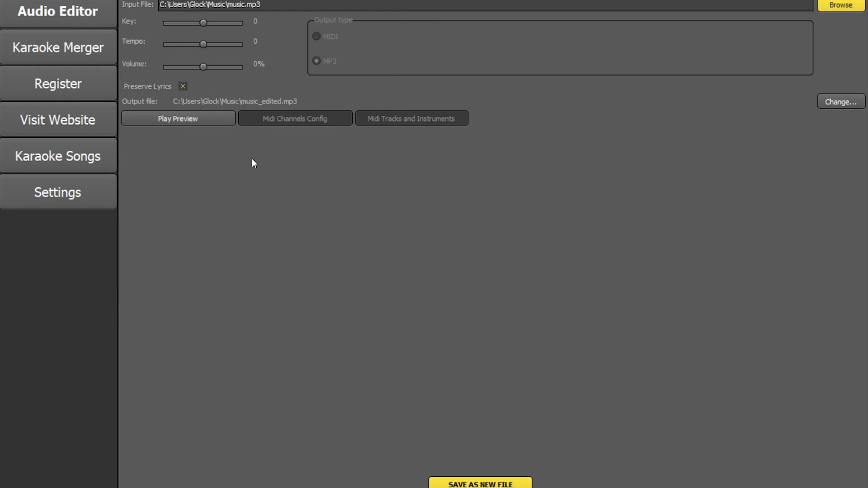
Preview the song, then save it with key -2 and tempo -6 as music_edited.mp3.
left_click(189, 124)
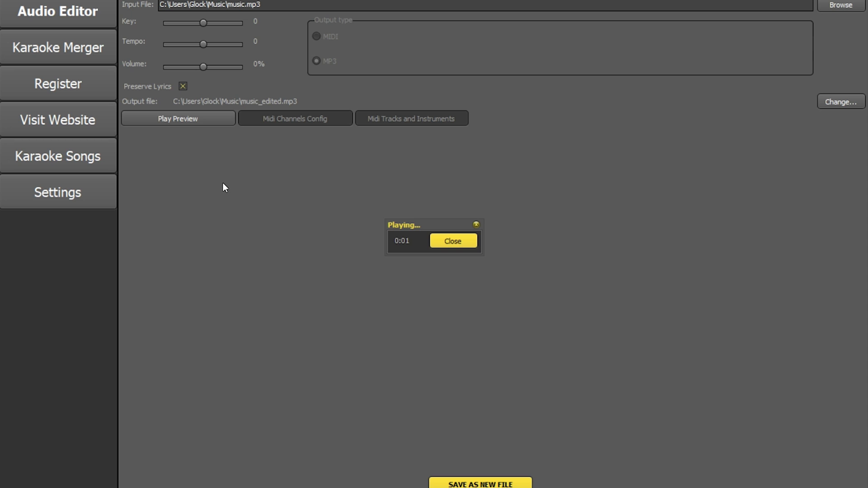
left_click(436, 240)
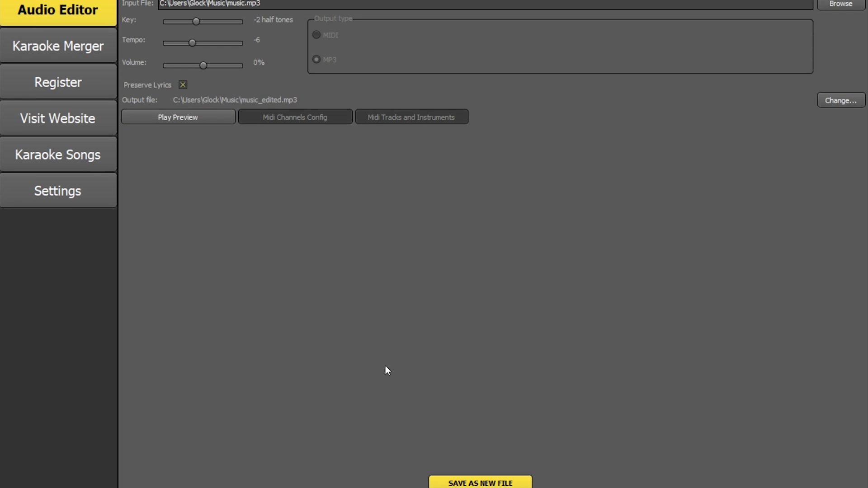
left_click(470, 484)
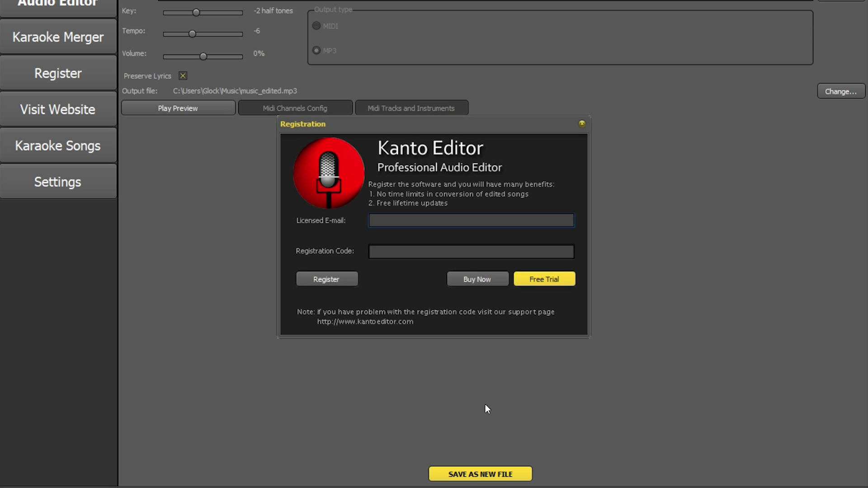
left_click(582, 123)
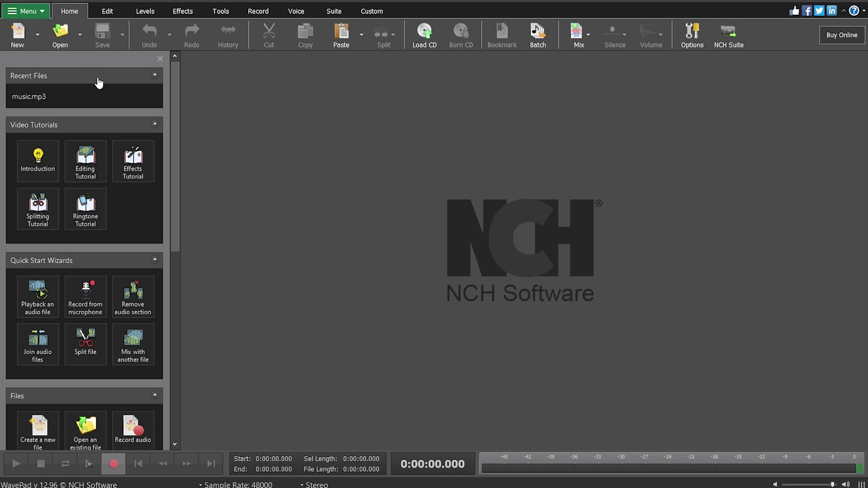
Open music.mp3 from Recent Files and show the Reduce Vocals strengths: Light, Medium, Aggressive.
left_click(23, 9)
left_click(54, 33)
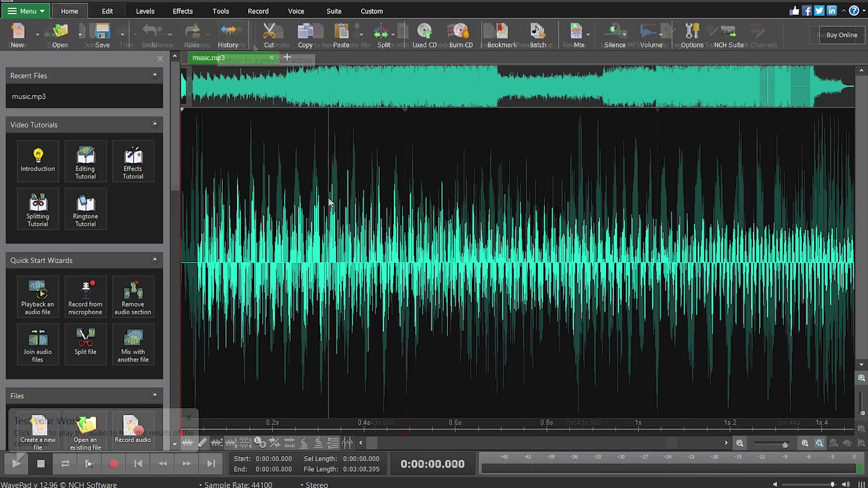
left_click(295, 16)
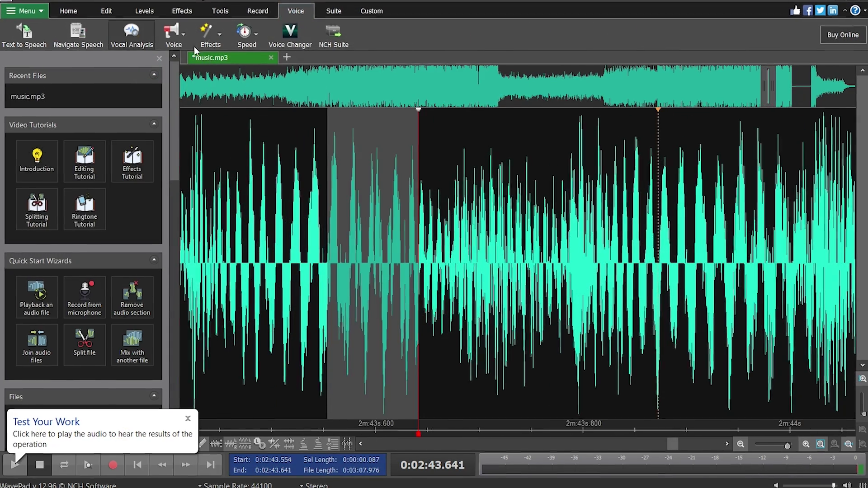
left_click(185, 37)
left_click(237, 34)
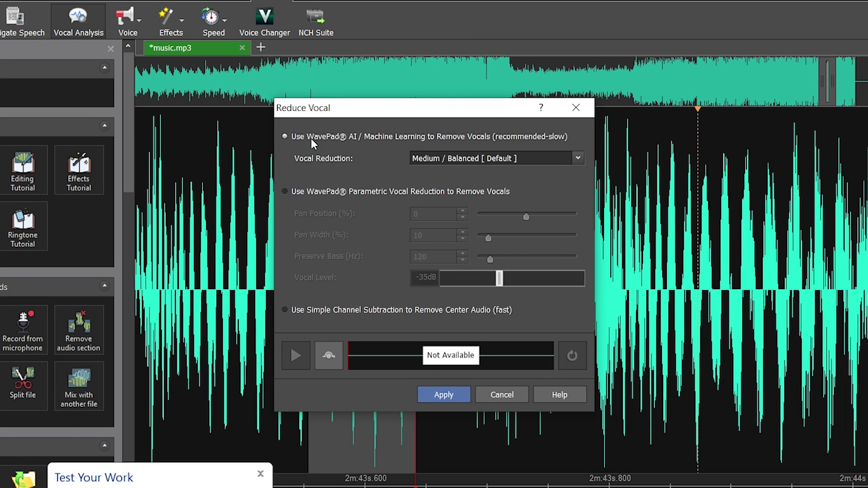
left_click(577, 157)
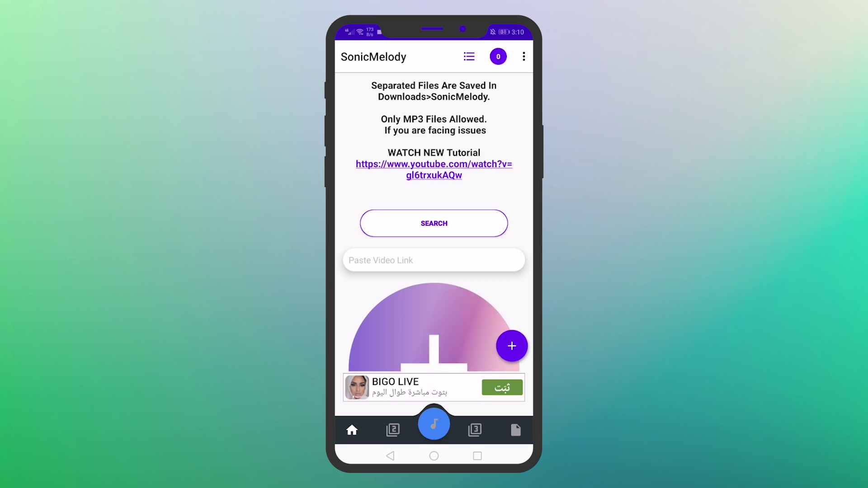
Load the AUD-20180412-WA0006 karaoke track, record a short vocal take, and scroll to the Volume and Equalizer panels.
left_click(512, 347)
left_click(511, 265)
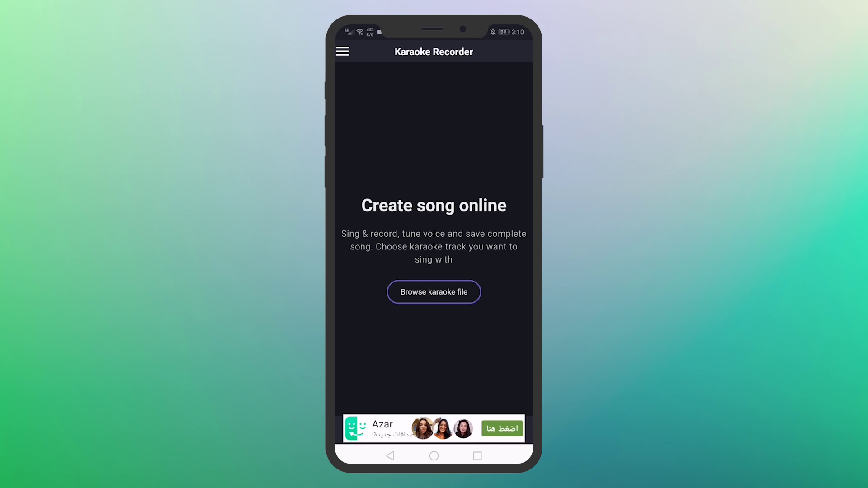
left_click(458, 295)
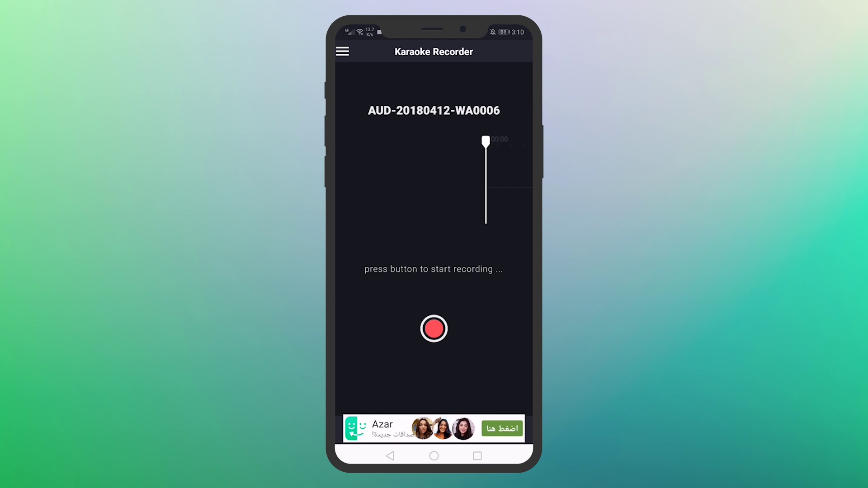
left_click(434, 329)
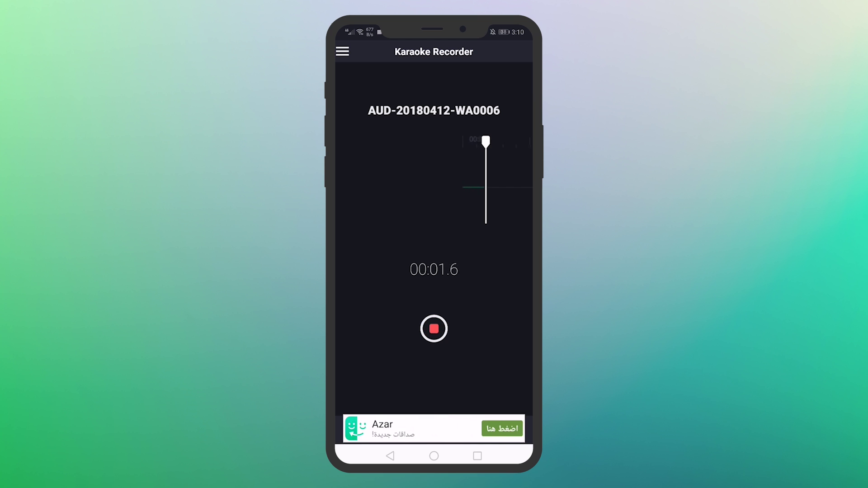
left_click(434, 329)
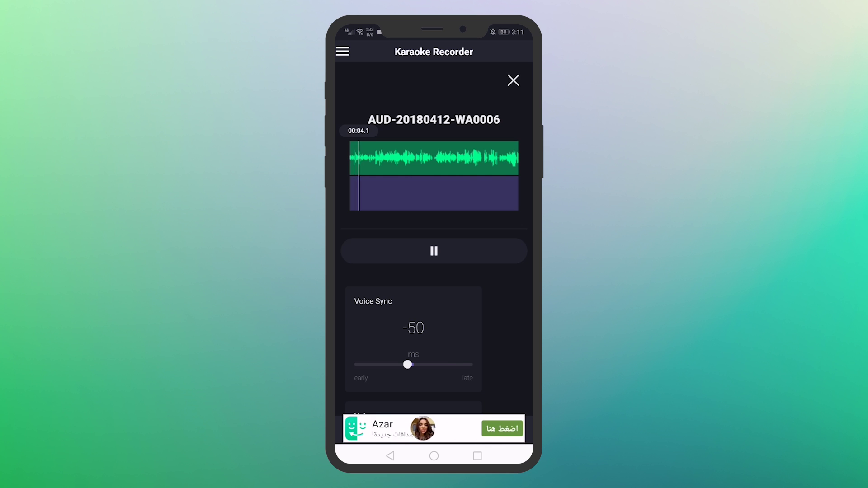
left_click_drag(429, 243, 430, 58)
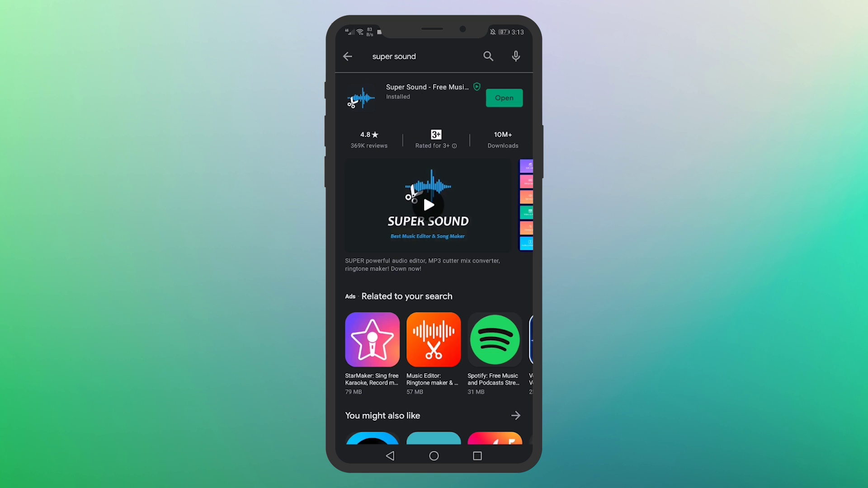
Launch Super Sound from its Play Store listing.
left_click(504, 97)
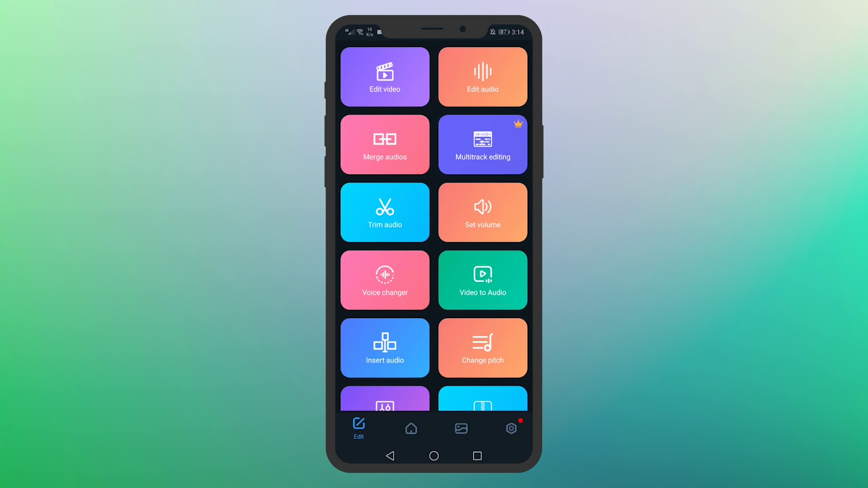
Play the Janji – Heroes Tonight track in Super Sound and bring up its Share sheet of apps.
left_click_drag(354, 348, 338, 107)
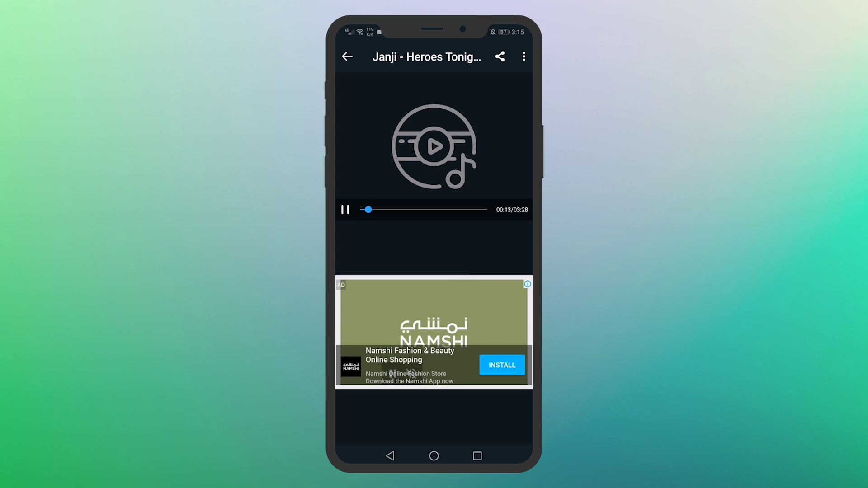
left_click(523, 56)
key("Escape")
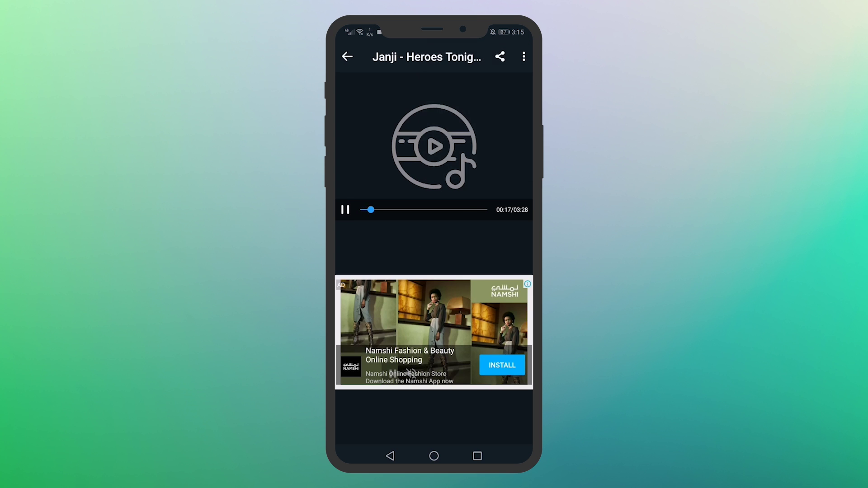
left_click(499, 56)
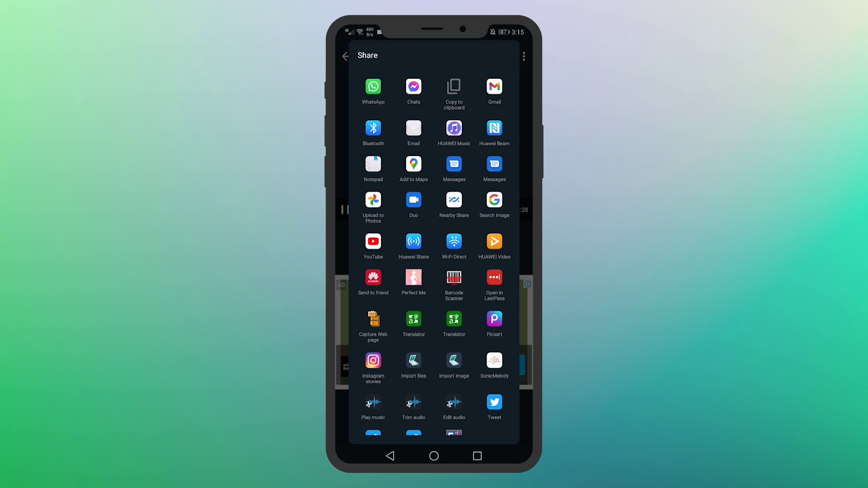